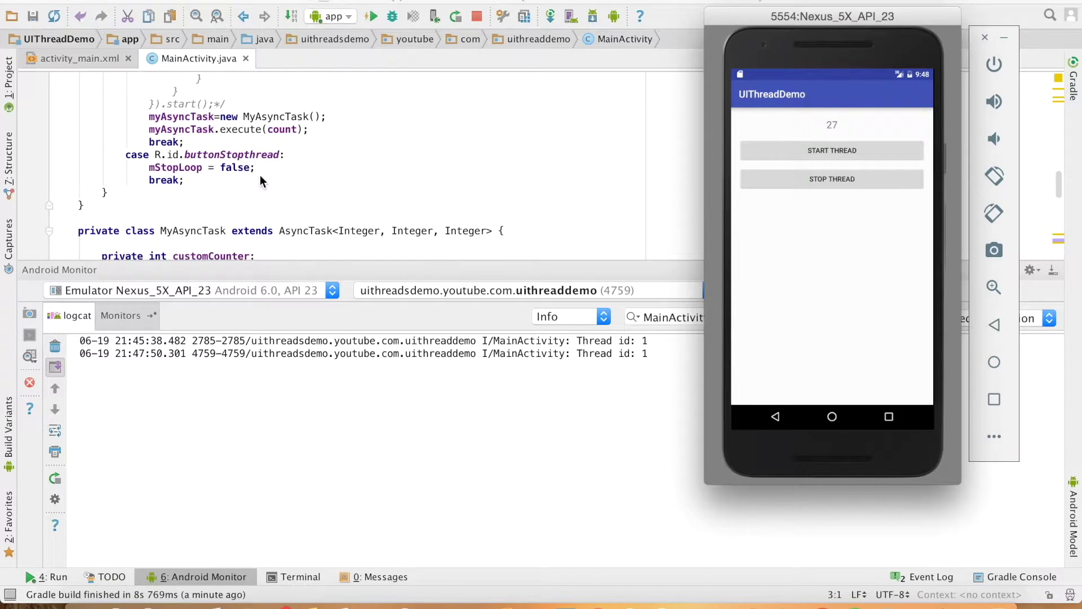
- Replace 'mStopLoop = false;' with 'myAsyncTask.cancel(true);' in the buttonStopthread case
drag(149, 167, 253, 167)
key(ctrl+shift+slash)
double_click(202, 128)
key(ctrl+c)
click(279, 167)
key(Return)
text(myAsyncTask.cancel(true))
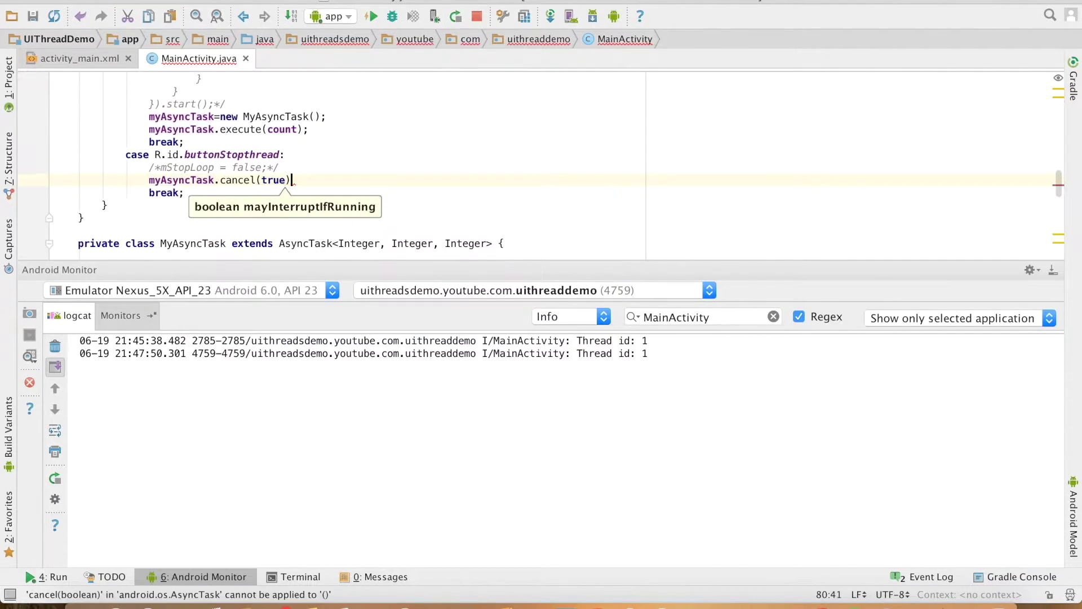
text(;)
key(ctrl+d)
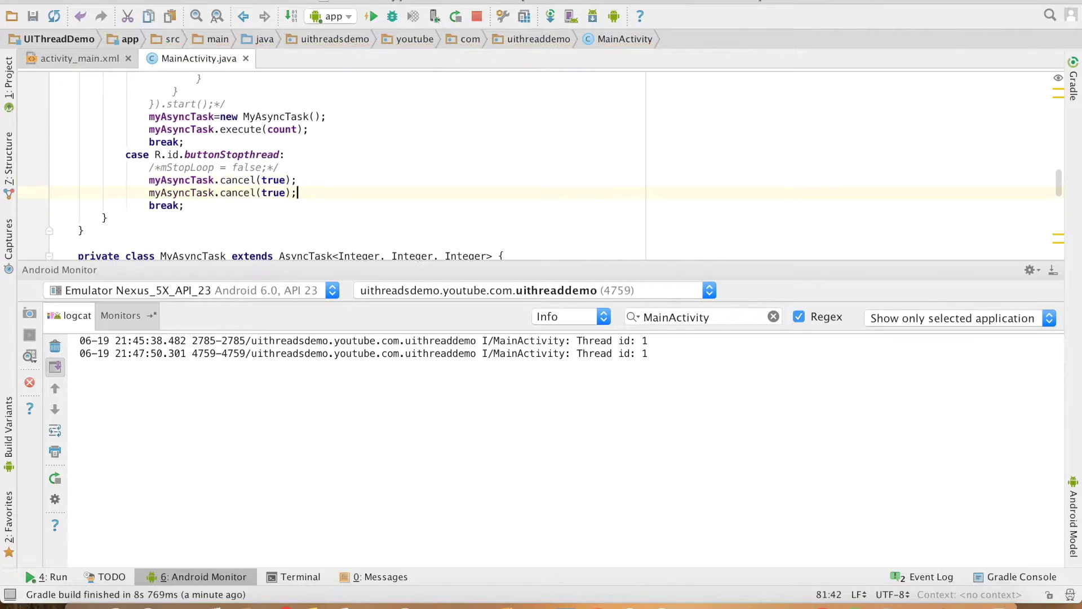
key(ctrl+z)
click(372, 16)
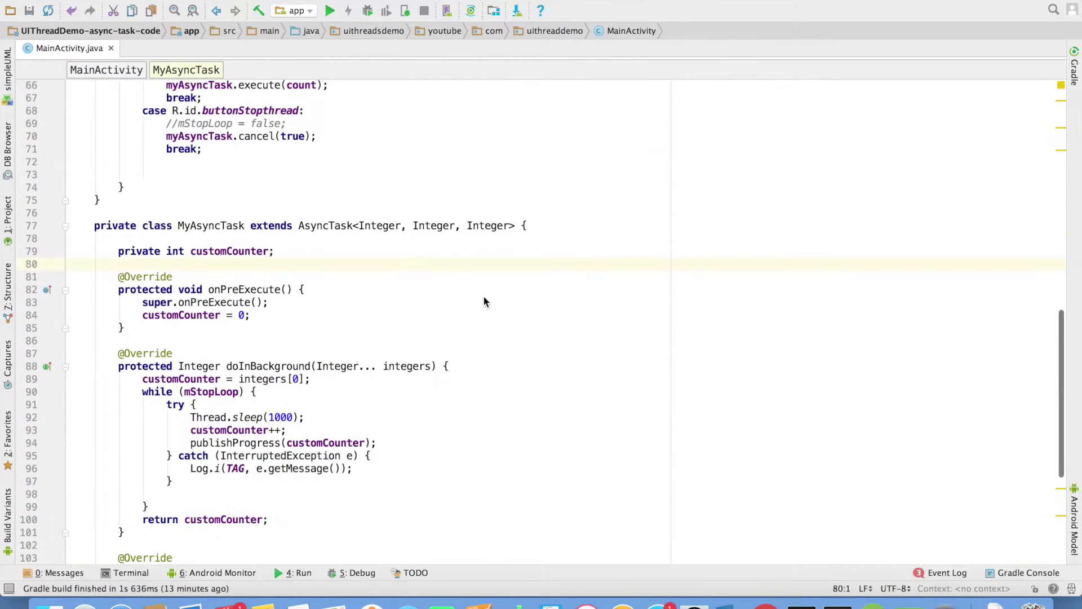
scroll(483, 295, up, 2)
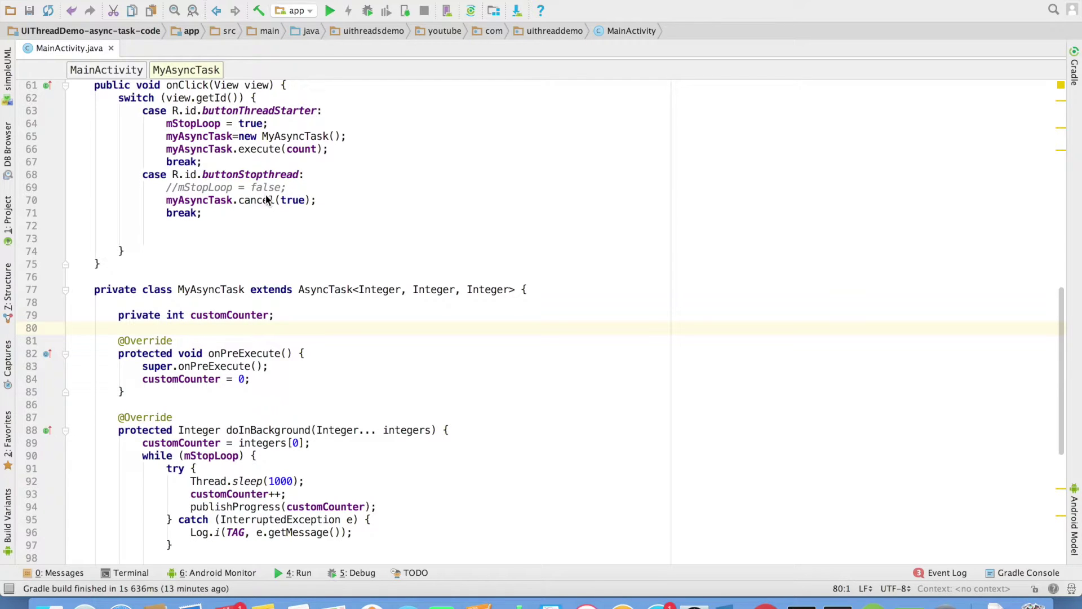
- Add blank lines below onPostExecute() in MyAsyncTask for the new override
double_click(219, 442)
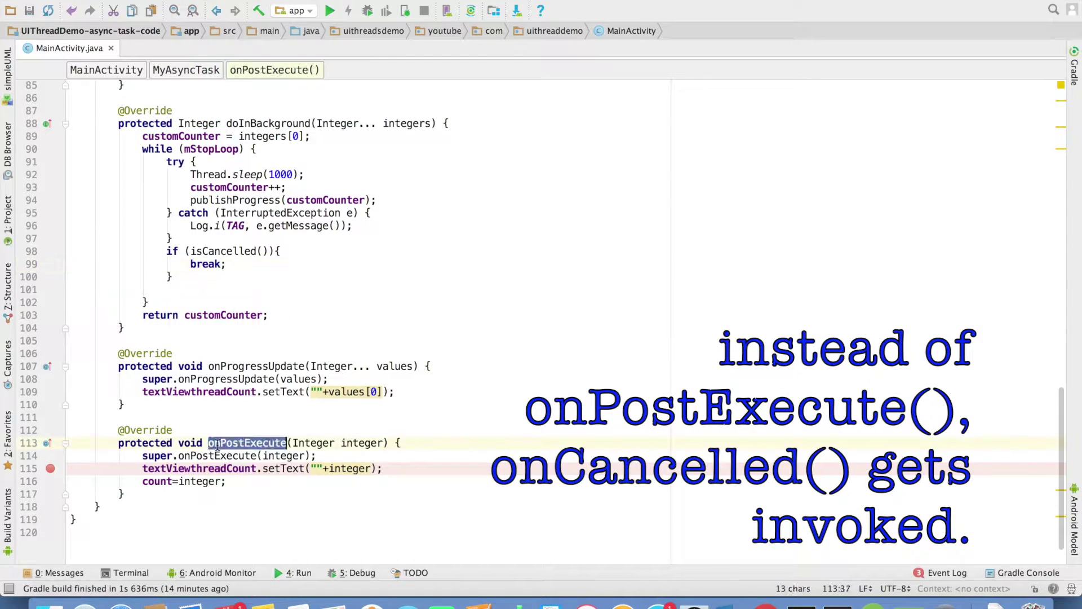
click(140, 494)
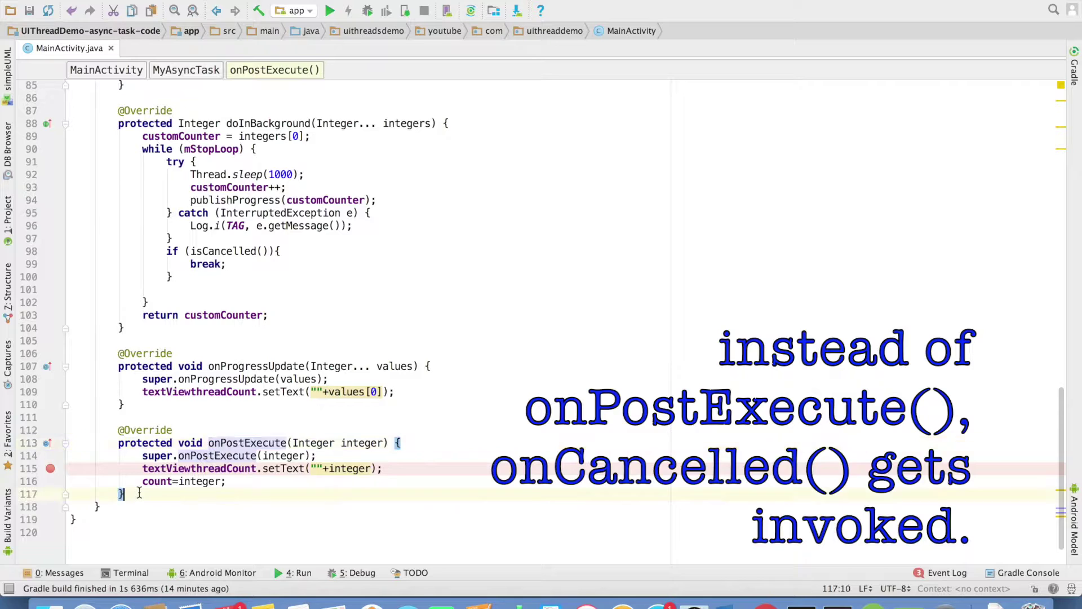
key(Return)
key(Return)
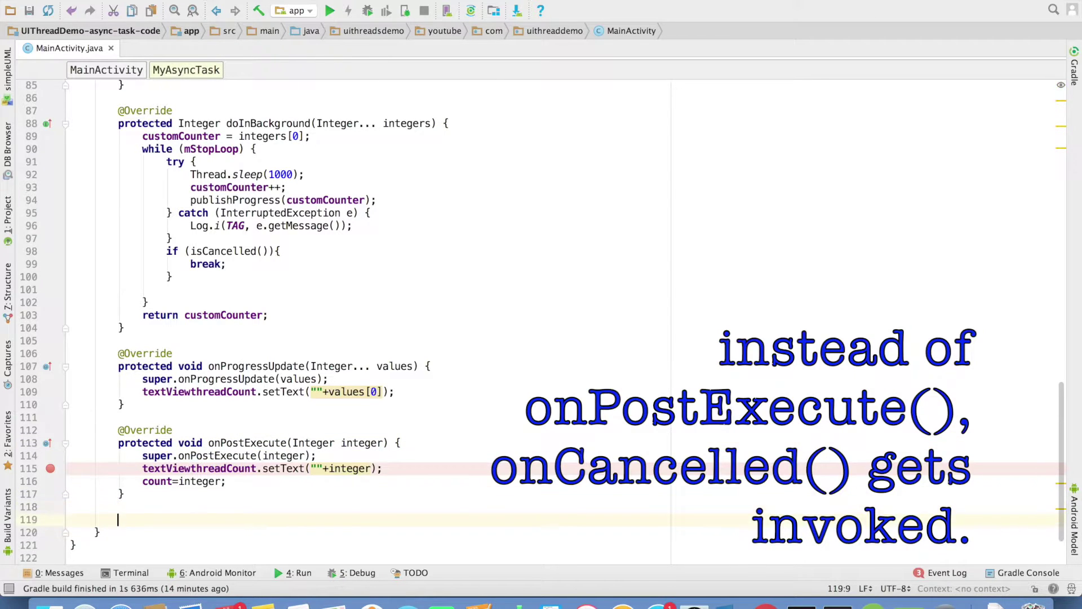
text(onC)
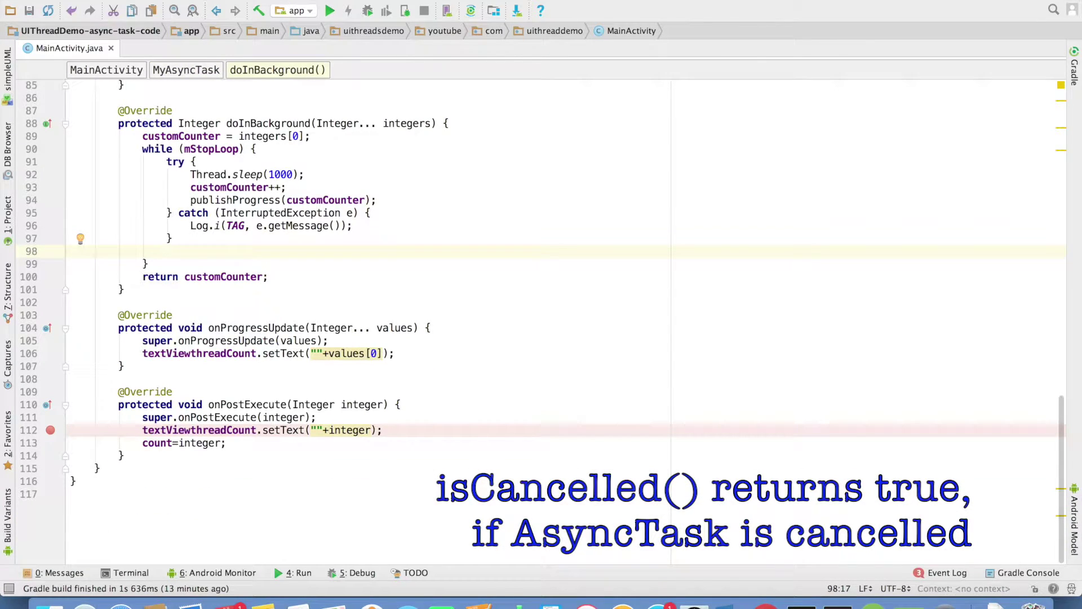
text(is)
- Add 'if (isCancelled()) { break; }' after the try/catch in doInBackground's loop
key(Return)
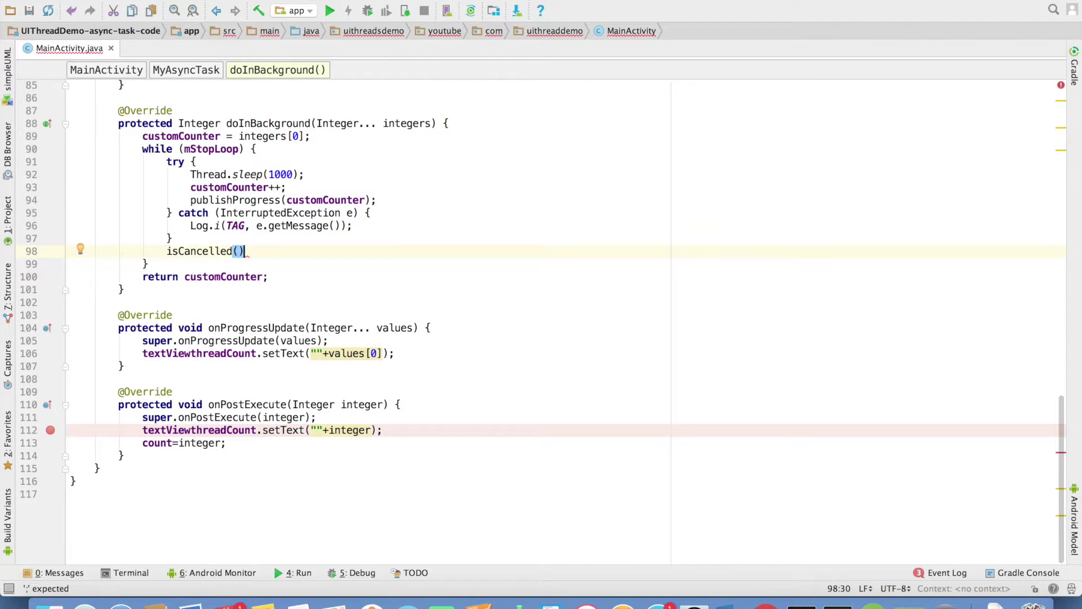
key(ctrl+alt+Return)
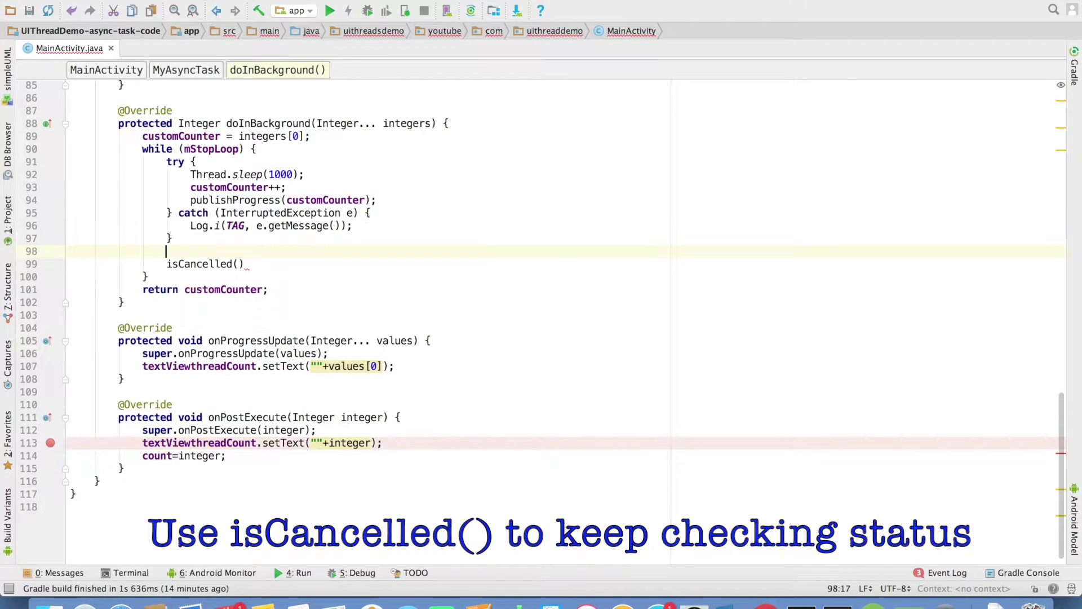
text(if)
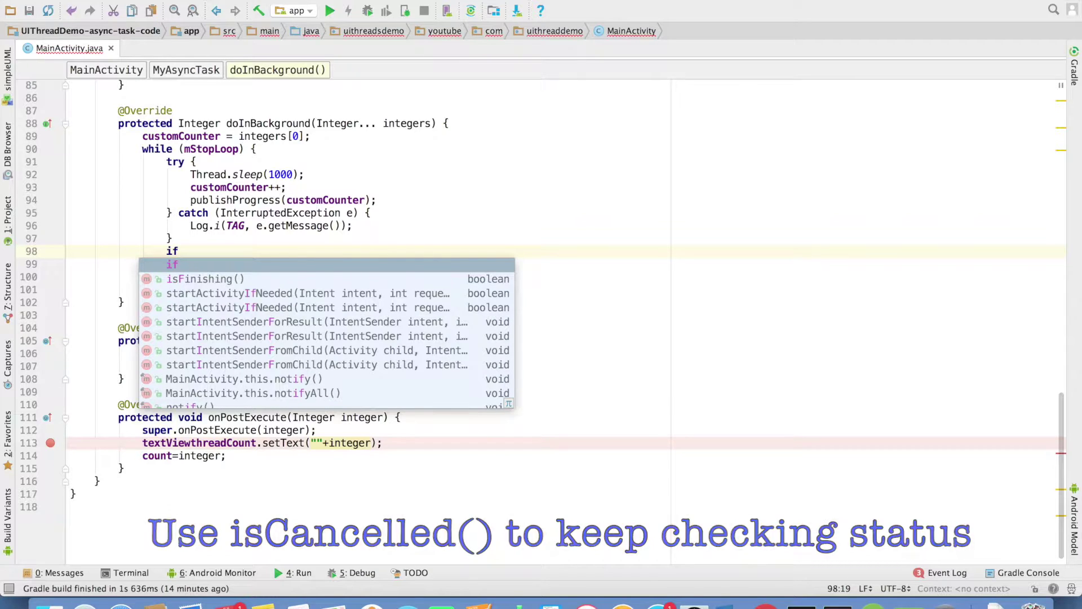
text( ()
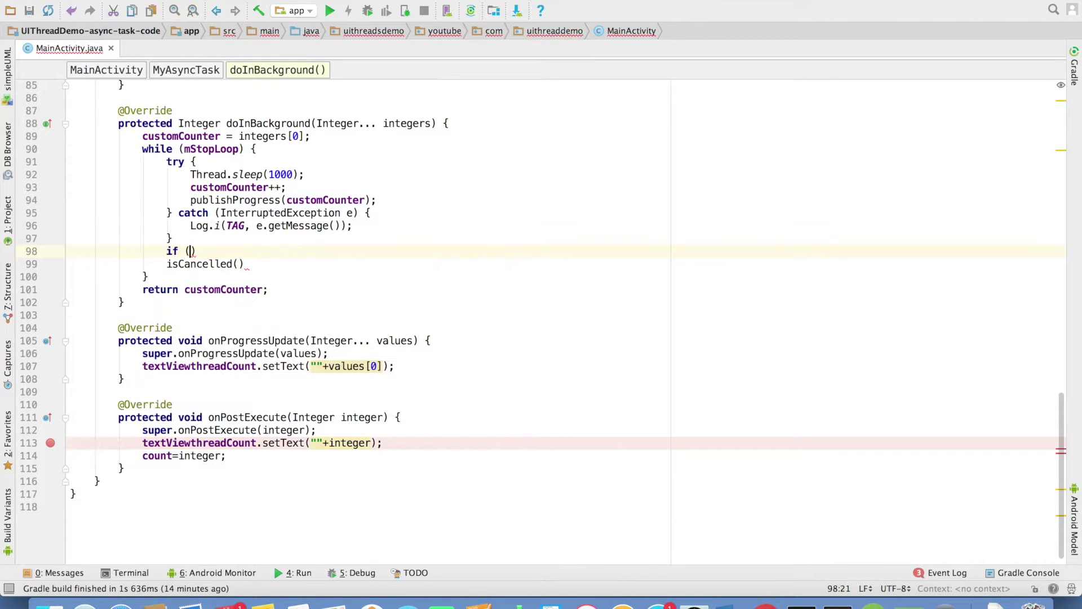
drag(167, 264, 254, 264)
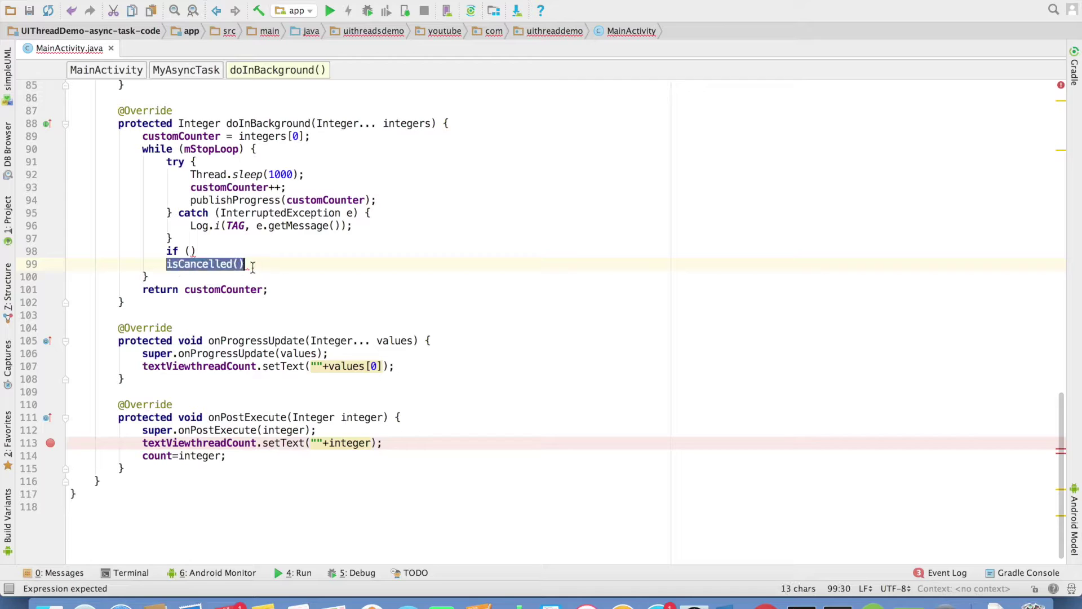
key(ctrl+x)
click(190, 252)
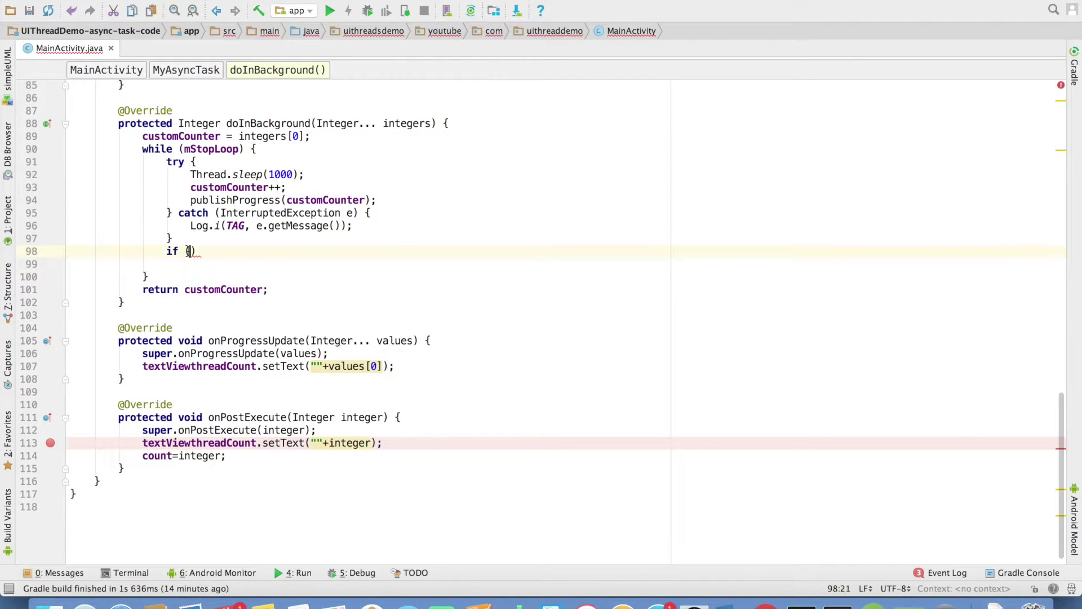
key(ctrl+v)
key(End)
text({)
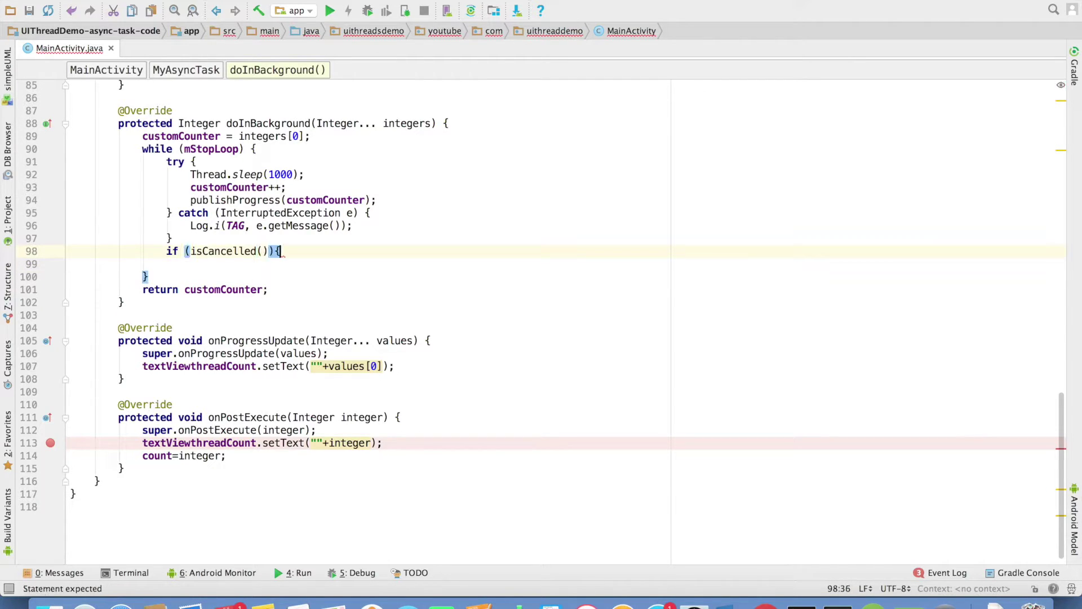
key(Return)
text(b)
key(Return)
text(;)
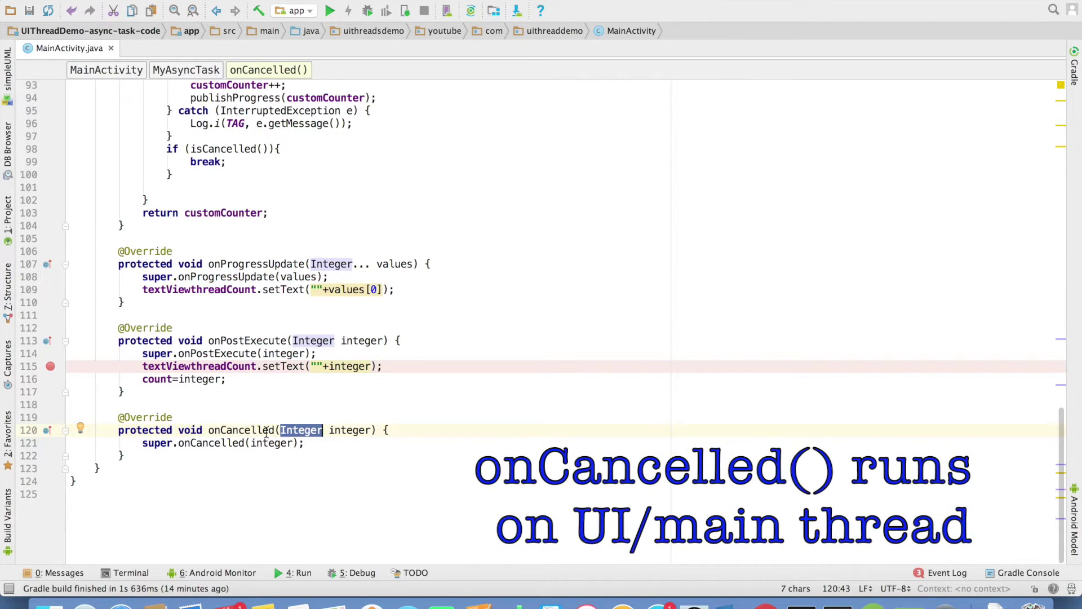
- Finish the onCancelled(Integer) override's super call and build and run the app
click(309, 442)
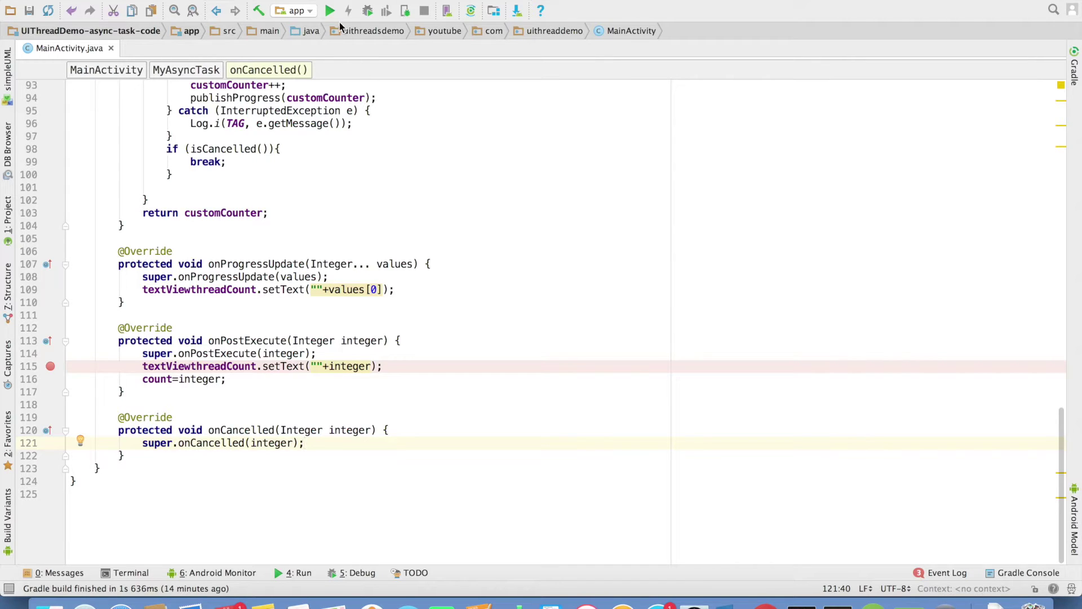
click(331, 11)
- Deploy to the Nexus 4 emulator and start the async counting task
double_click(290, 160)
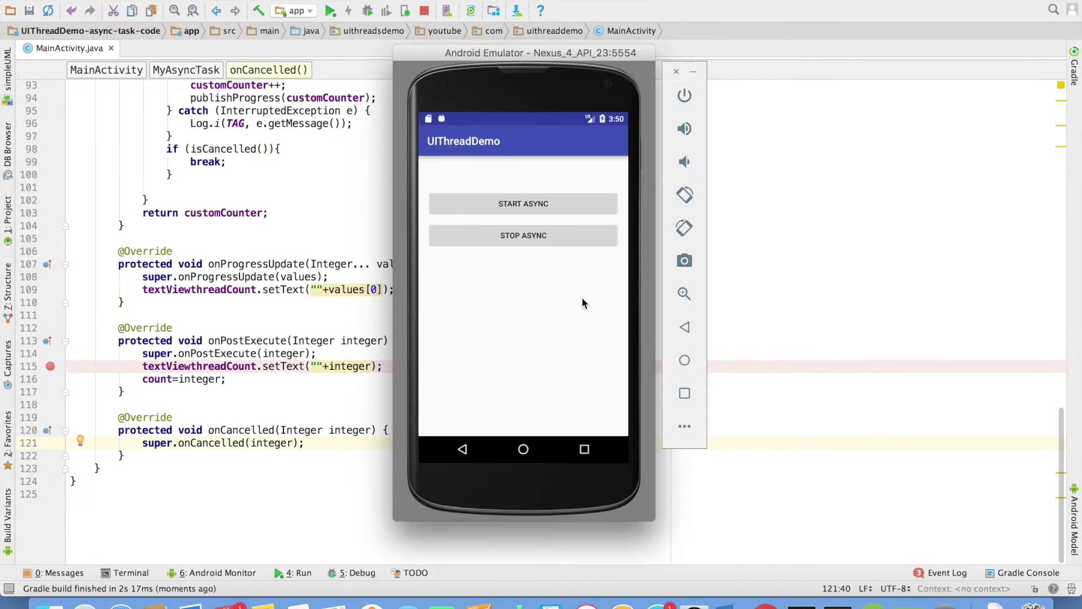
click(524, 203)
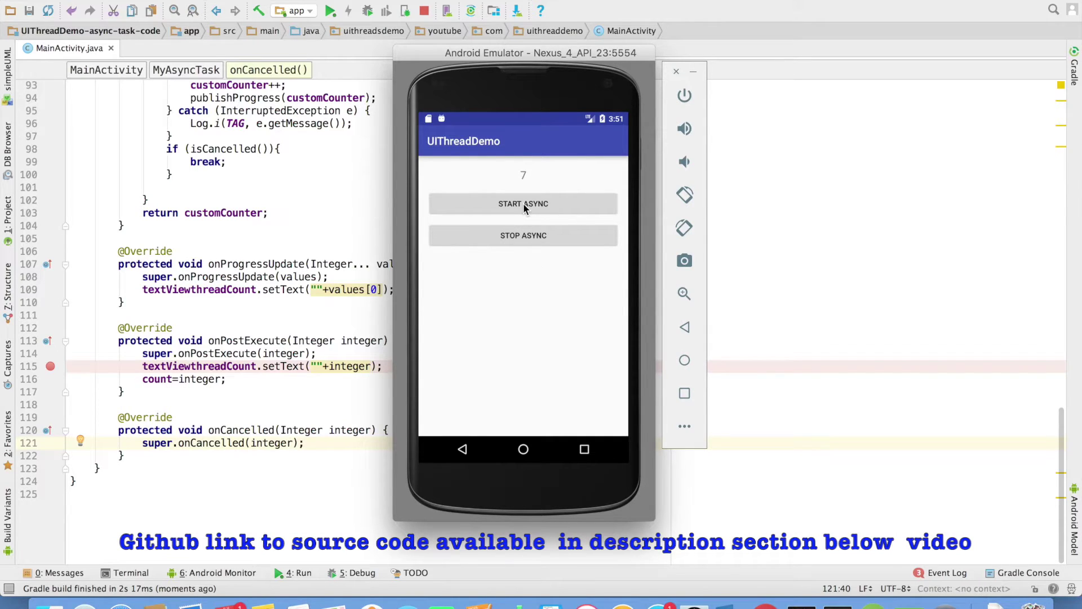
click(379, 277)
- Stop the async task near 13, then select isCancelled in doInBackground
key(alt+Tab)
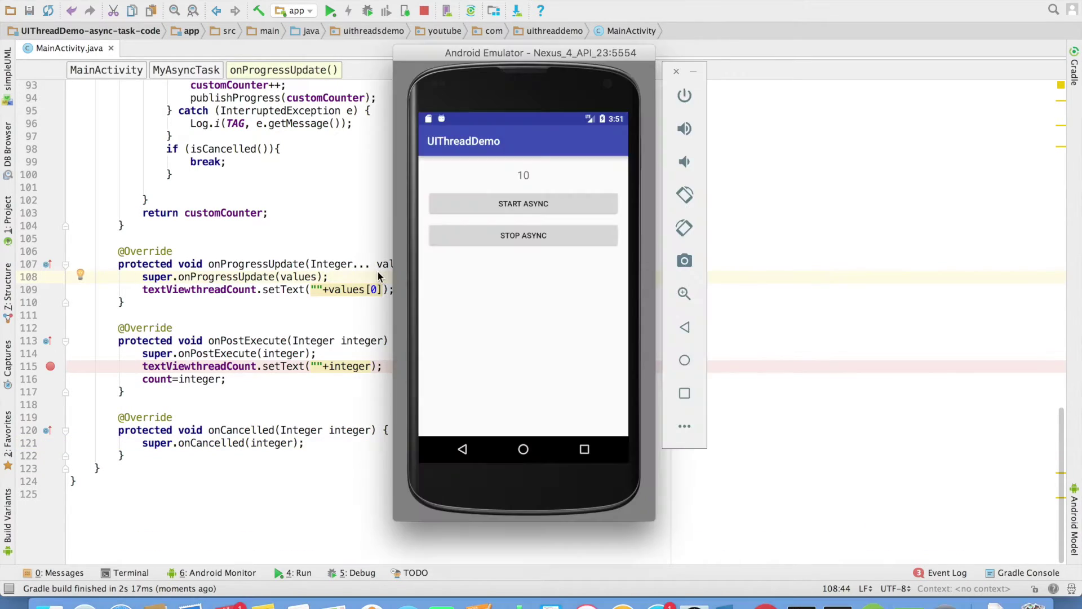
click(530, 238)
click(286, 232)
double_click(220, 252)
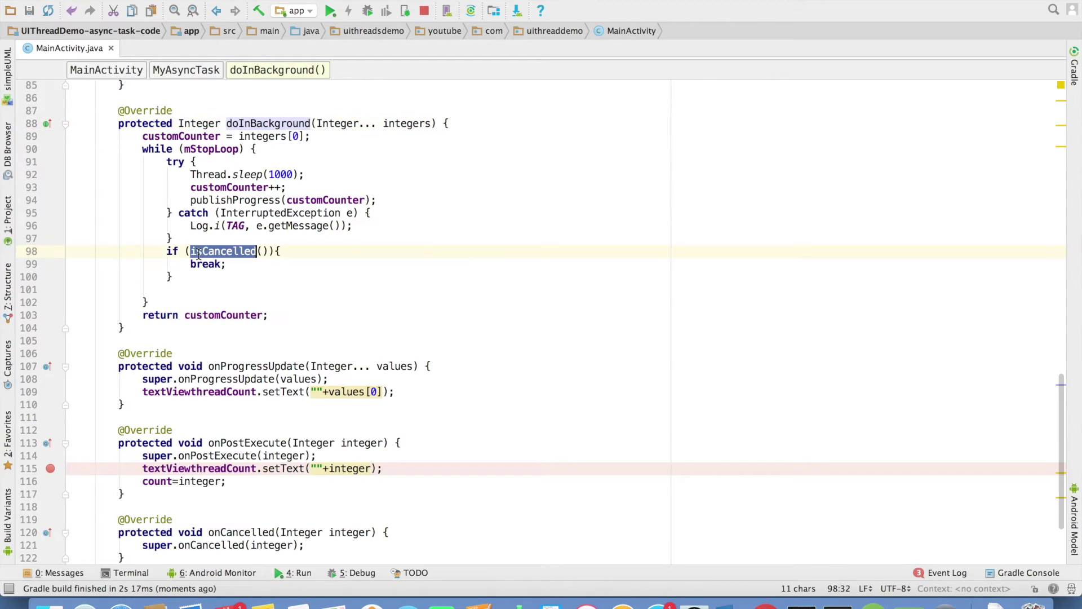
click(232, 264)
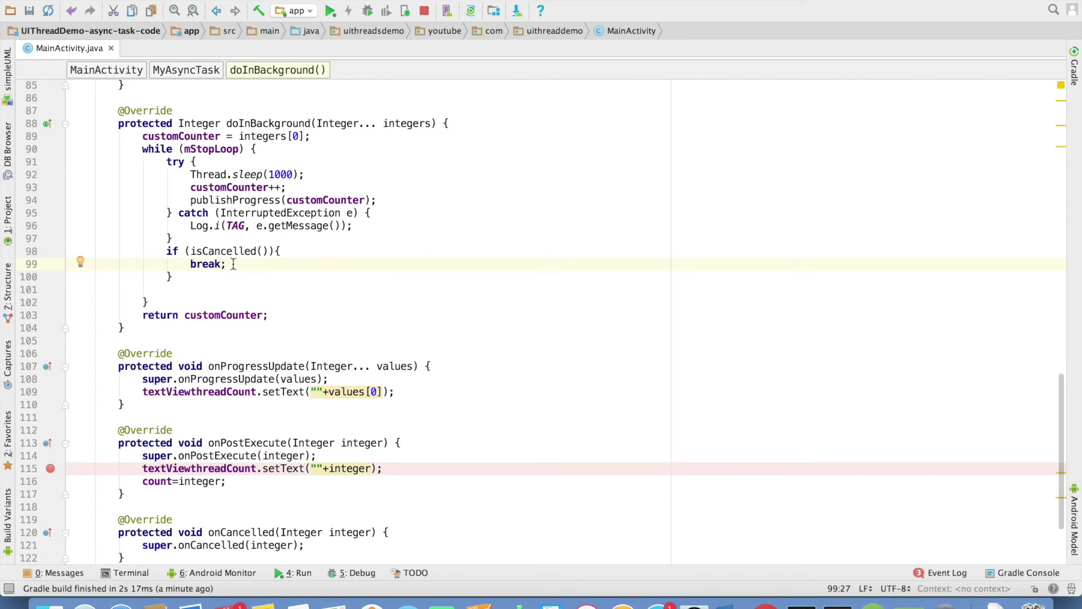
scroll(509, 271, down, 3)
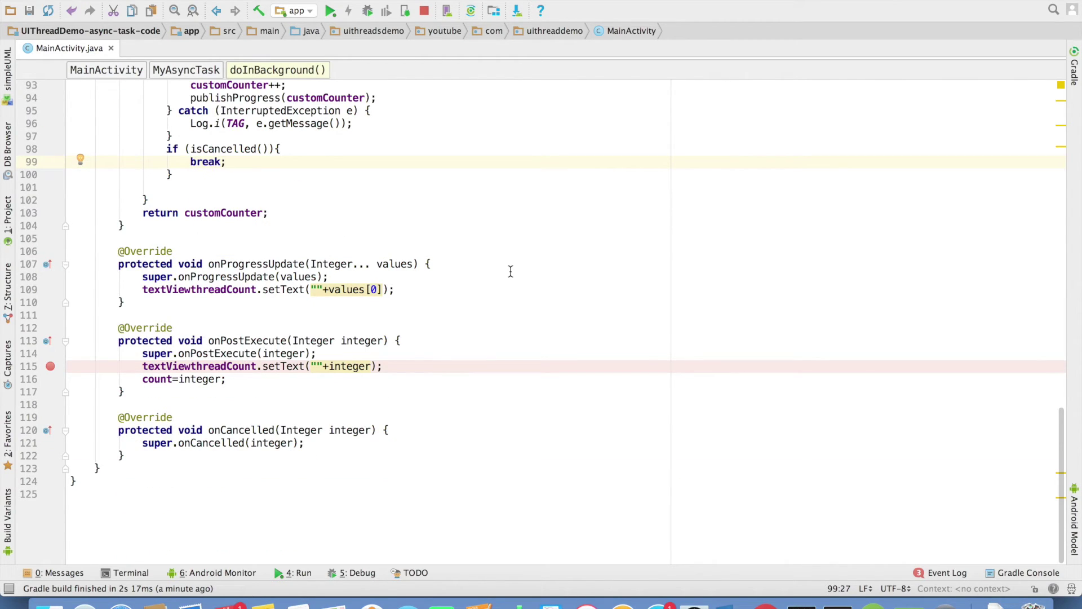